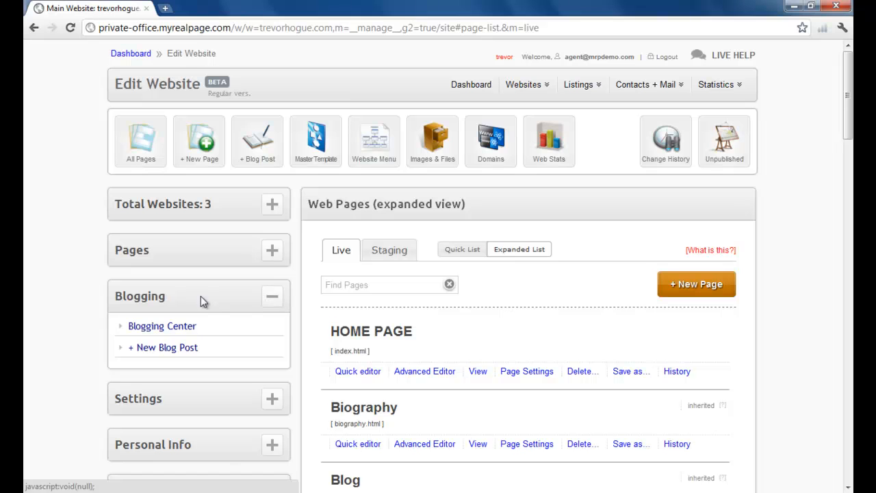
- Create a new blog named "Real Estate Blog" with the short description "My first blog", save it and close its settings
click(176, 328)
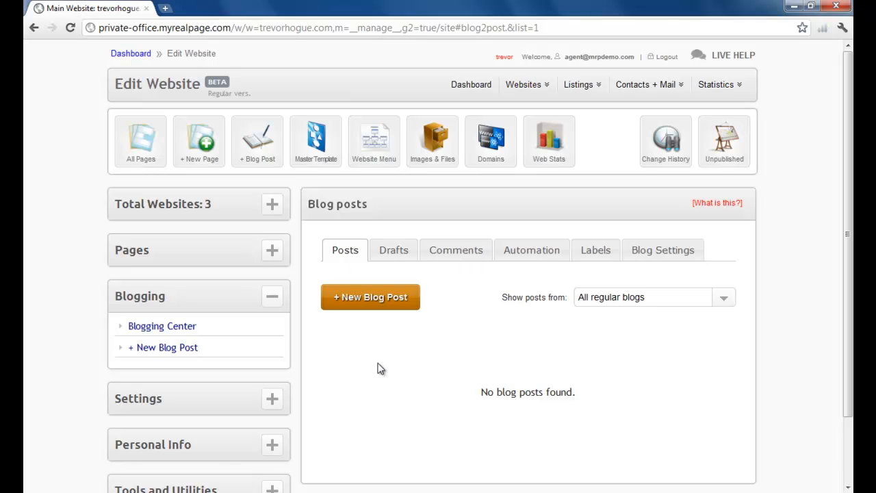
click(668, 252)
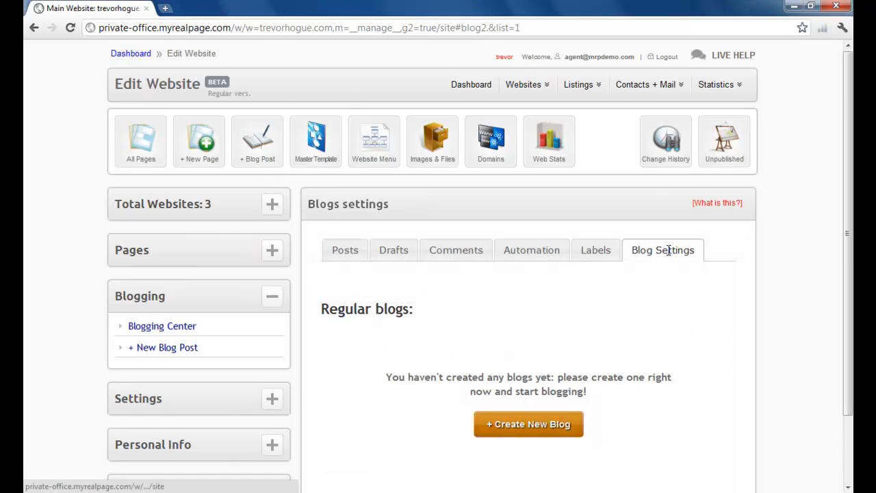
scroll(681, 256, down, 1)
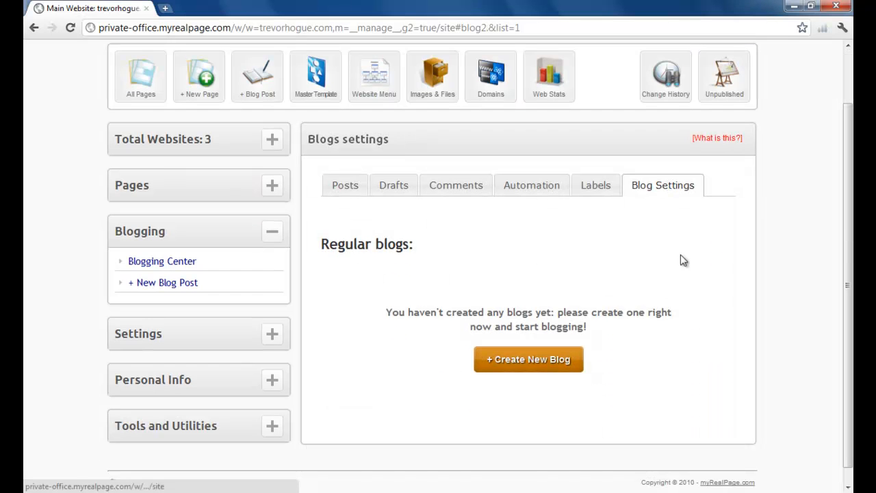
click(529, 362)
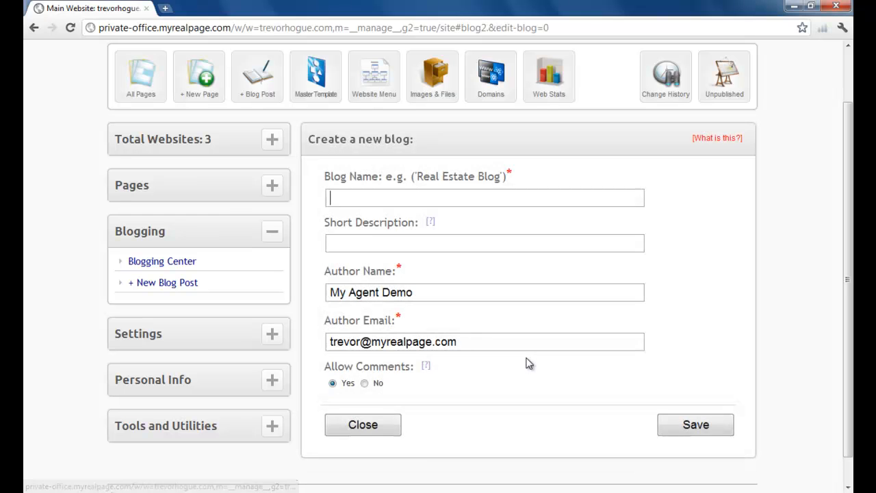
click(375, 198)
text(Real Es)
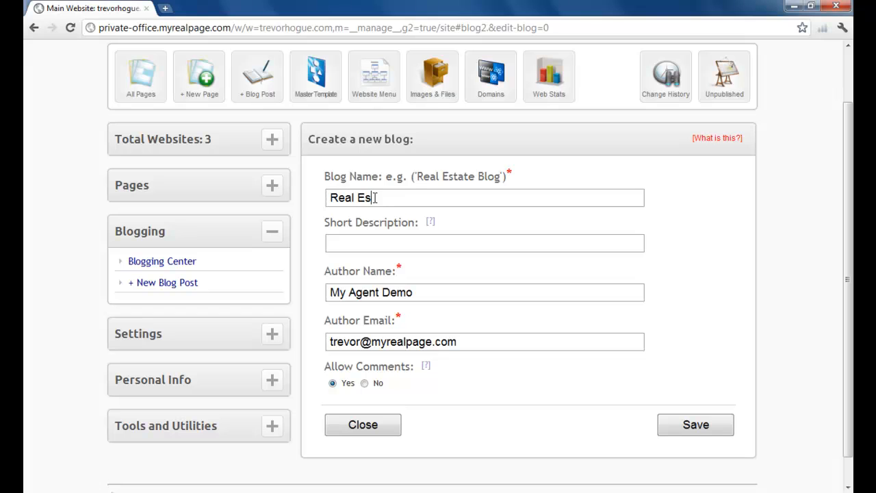
text(tate Blog)
text(My f)
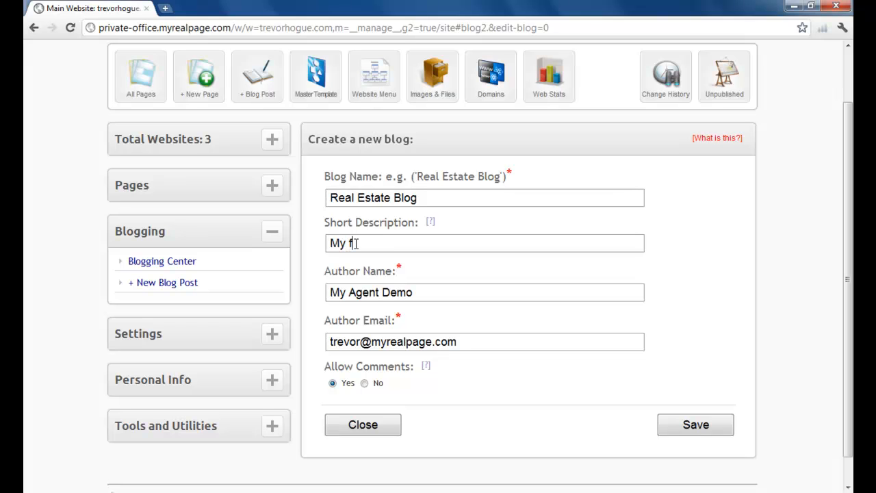
text(irst blog)
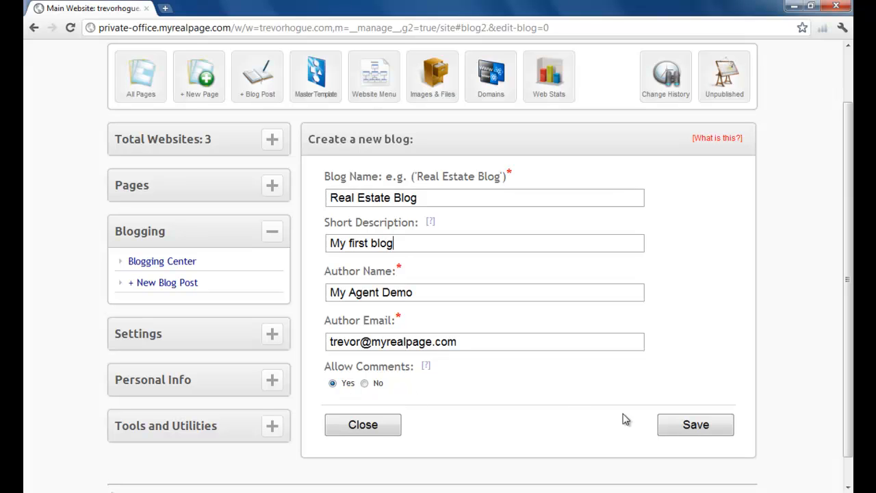
click(689, 434)
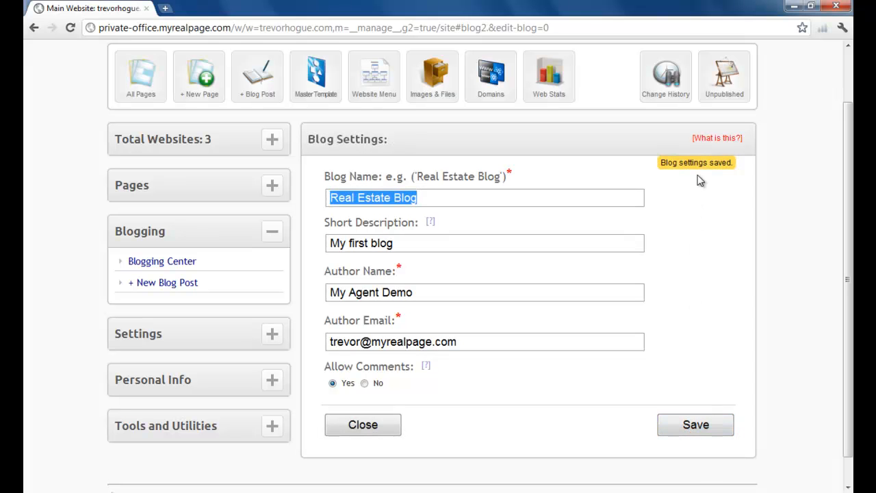
click(364, 427)
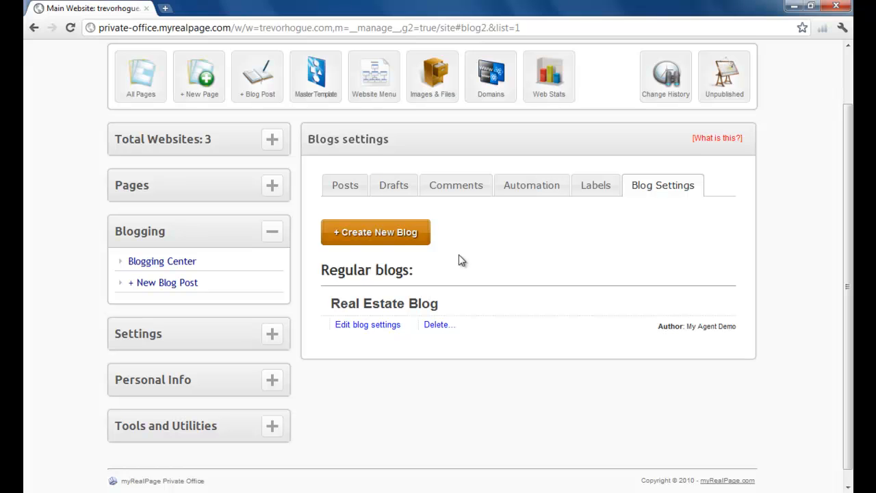
- Start a new blog post titled "Keys to selling your home" and paste the copied article text into its body
click(339, 187)
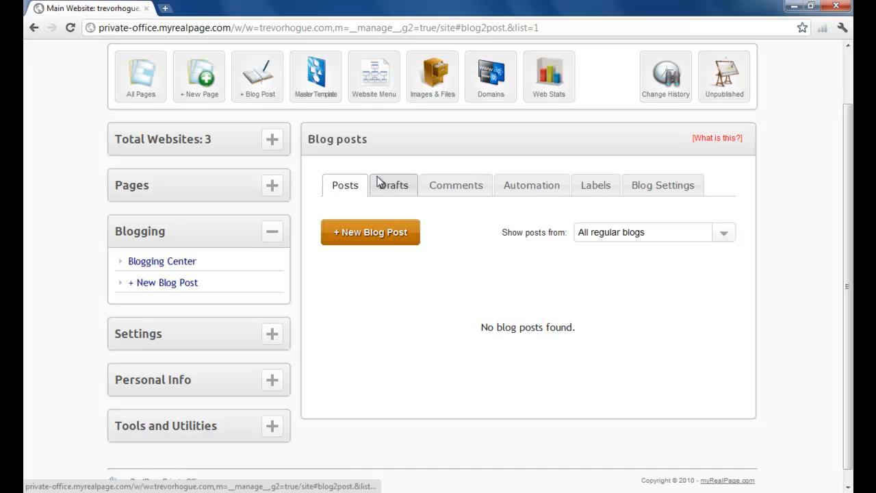
click(395, 235)
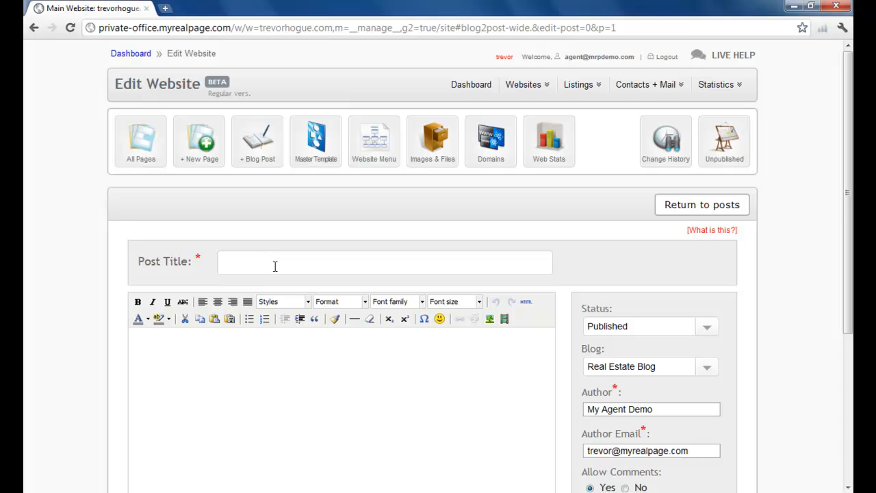
text(Keys to selling your home)
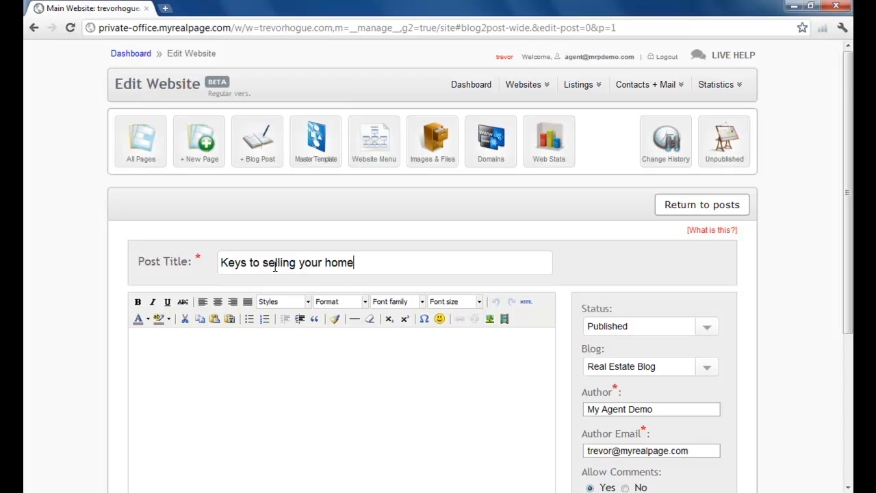
scroll(276, 266, down, 1)
click(174, 283)
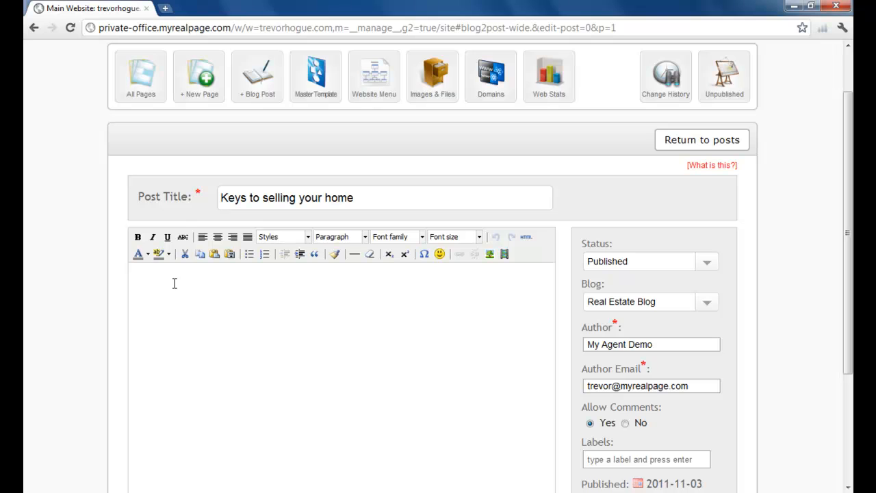
key(ctrl+v)
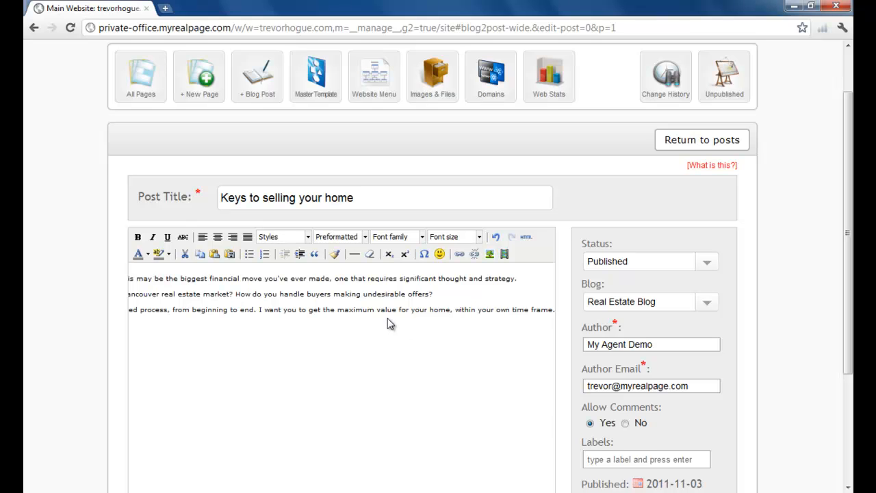
- Change the format of the entire post body to Paragraph
scroll(635, 313, down, 2)
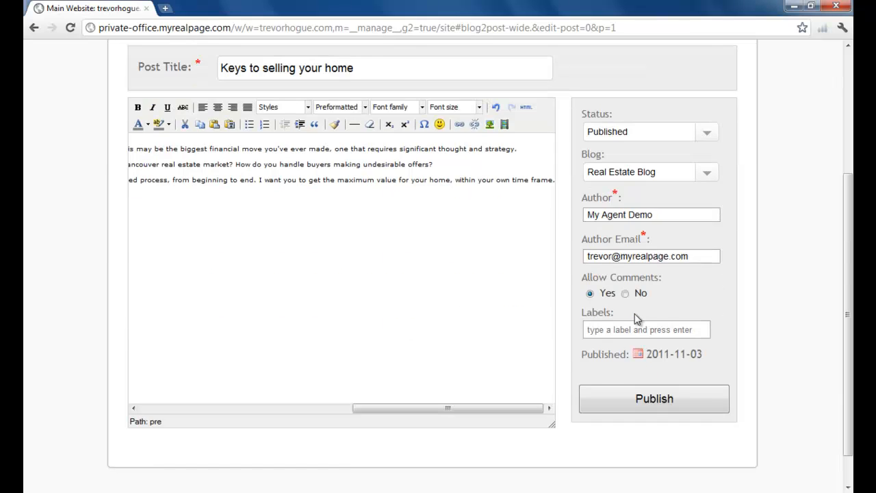
drag(389, 418, 244, 176)
key(ctrl+a)
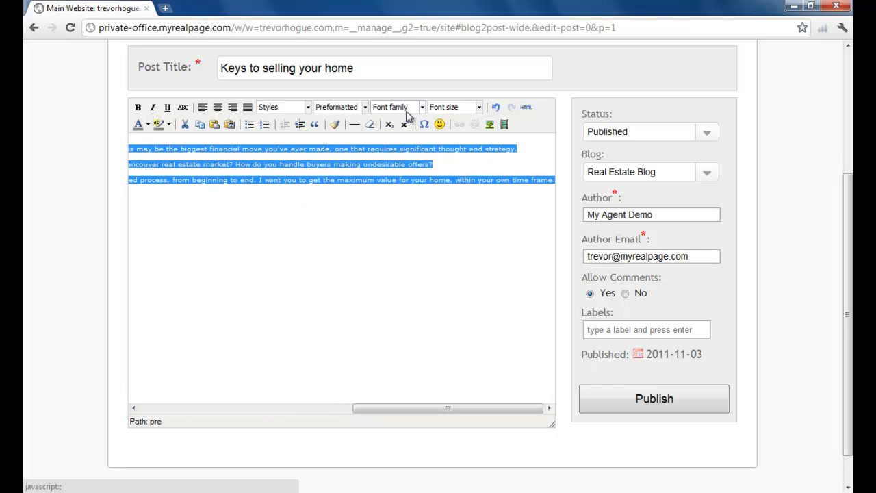
click(365, 108)
click(356, 139)
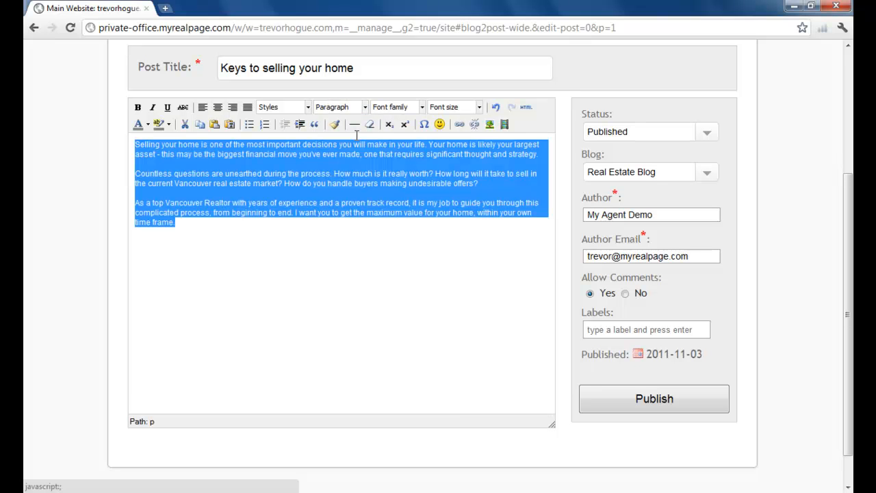
click(279, 249)
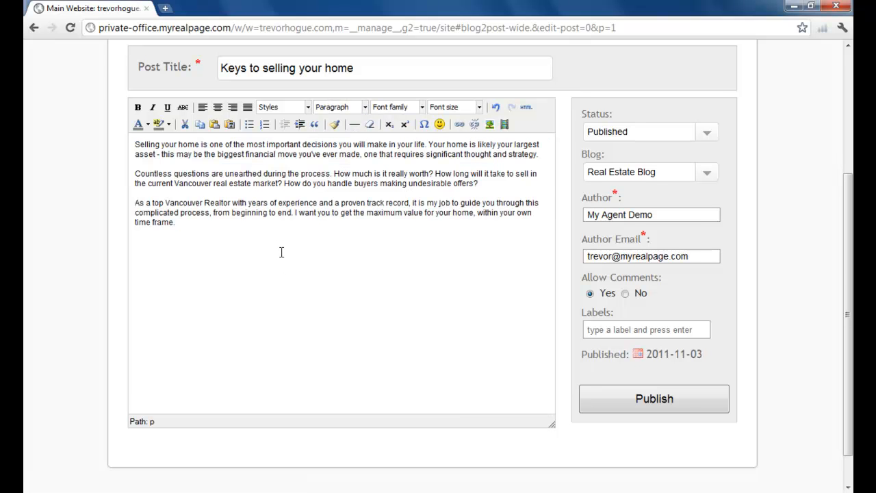
- Check the available status and blog choices for the post without changing them
scroll(279, 250, up, 1)
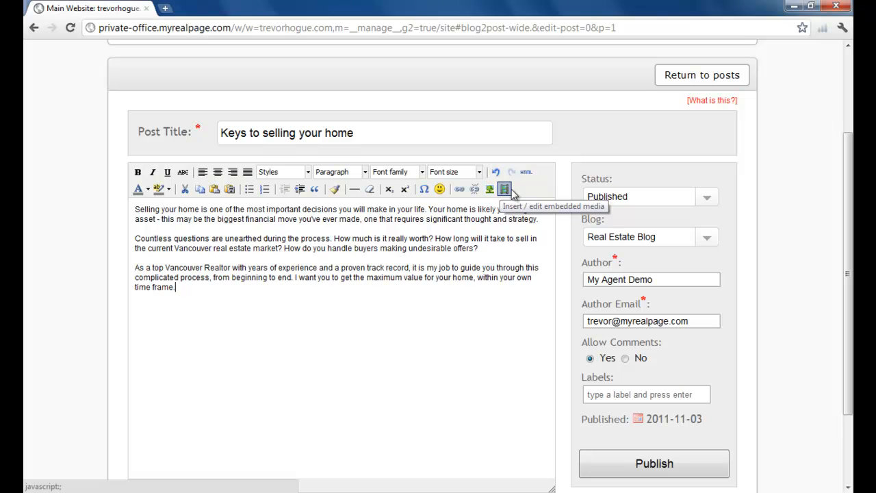
click(716, 201)
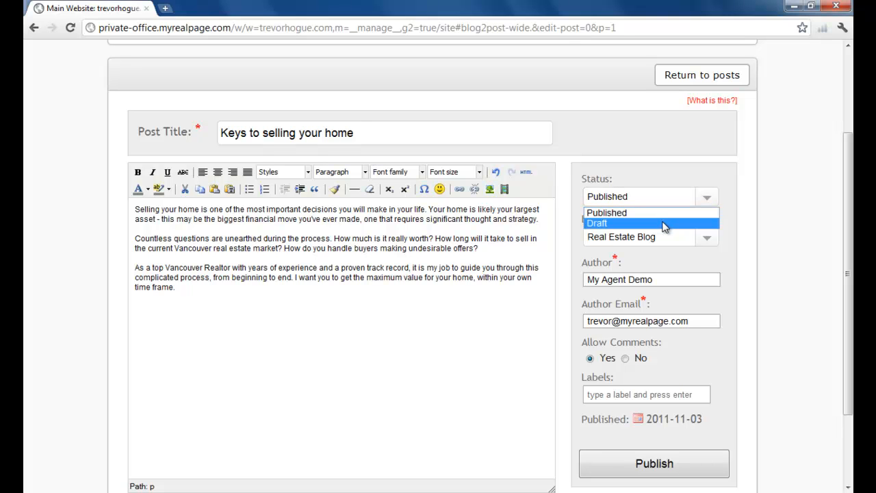
click(706, 197)
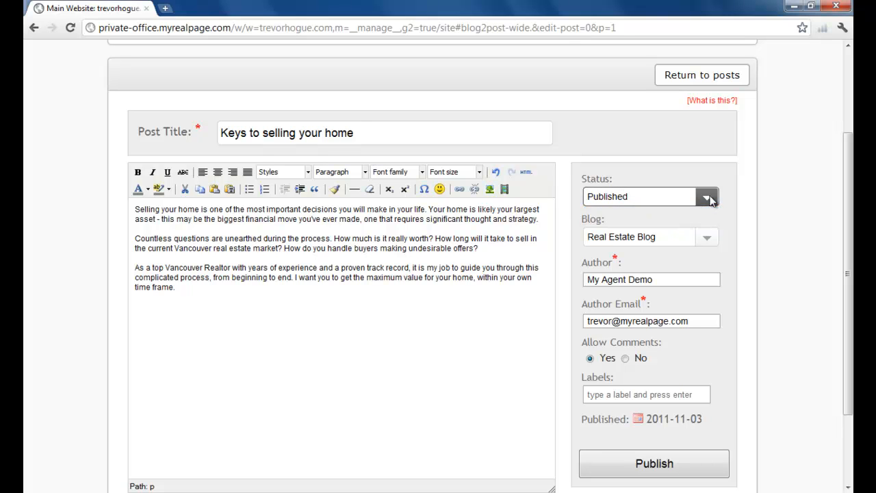
click(712, 237)
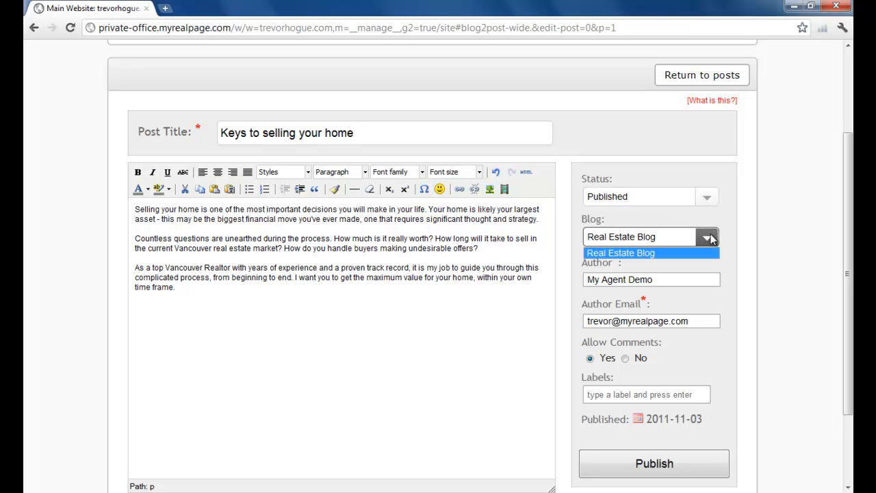
click(712, 238)
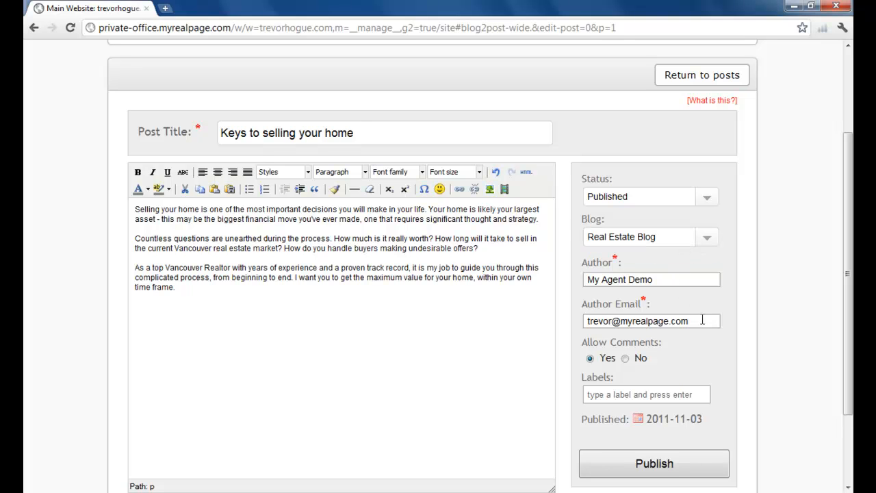
- Add the labels "Selling" and "Homes" to the post and publish it
scroll(693, 358, down, 2)
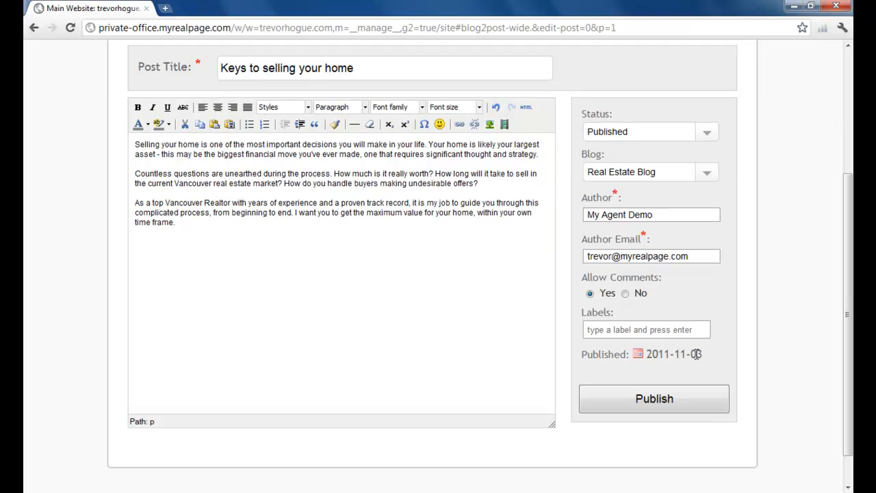
click(623, 332)
text(Selling)
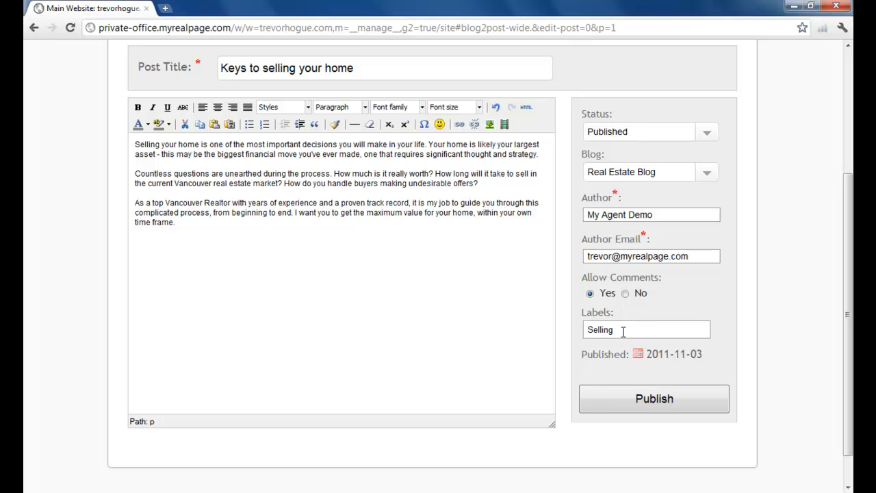
key(Return)
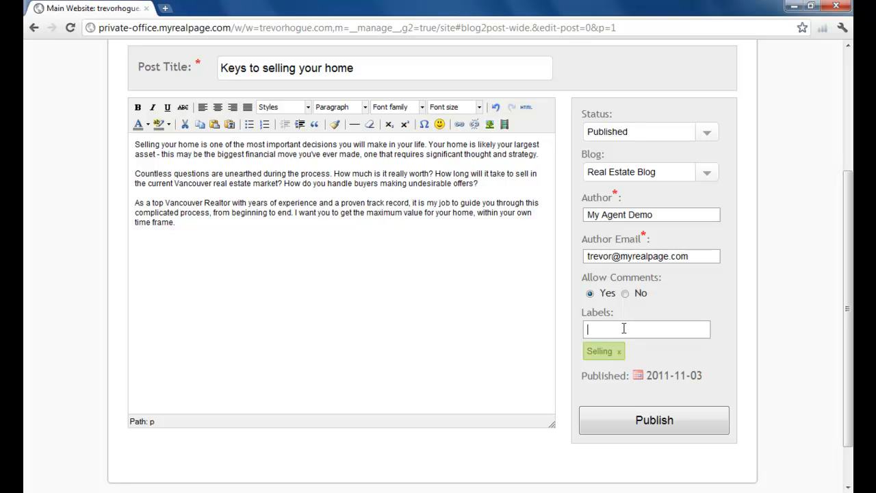
text(Homes)
key(Return)
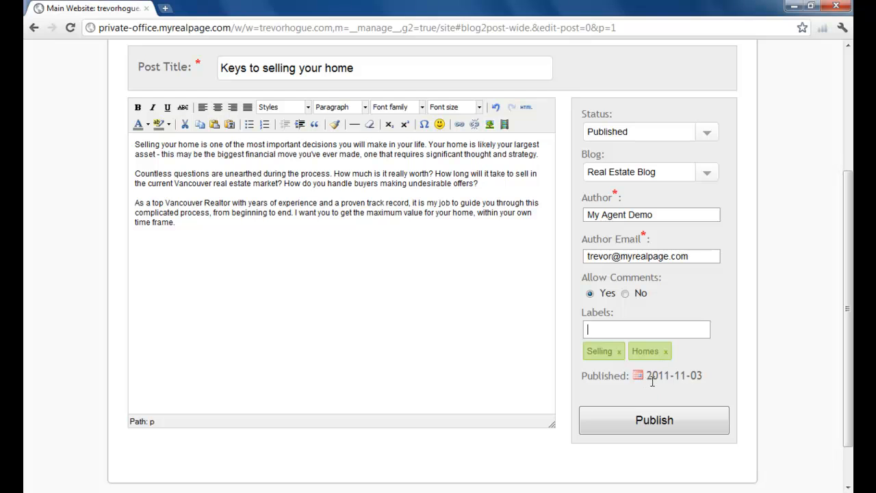
click(672, 420)
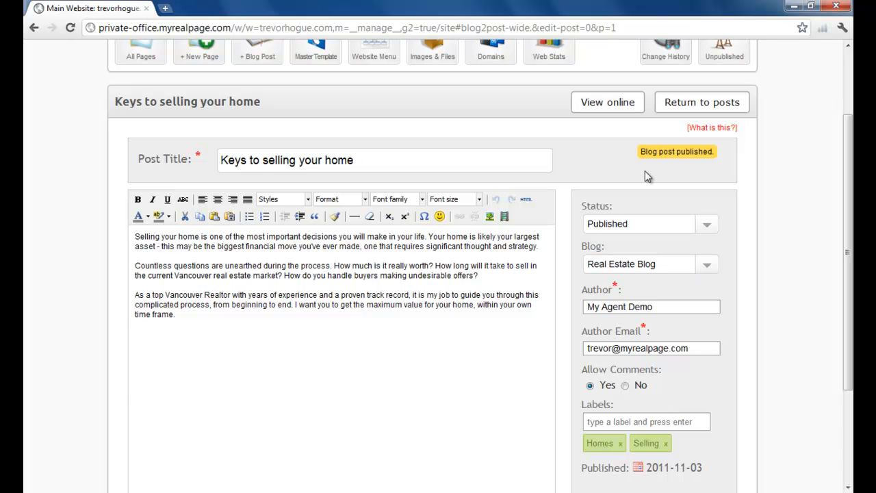
- Return to the posts list and review the blog's drafts, pending comments, automatic post settings and labels
click(698, 108)
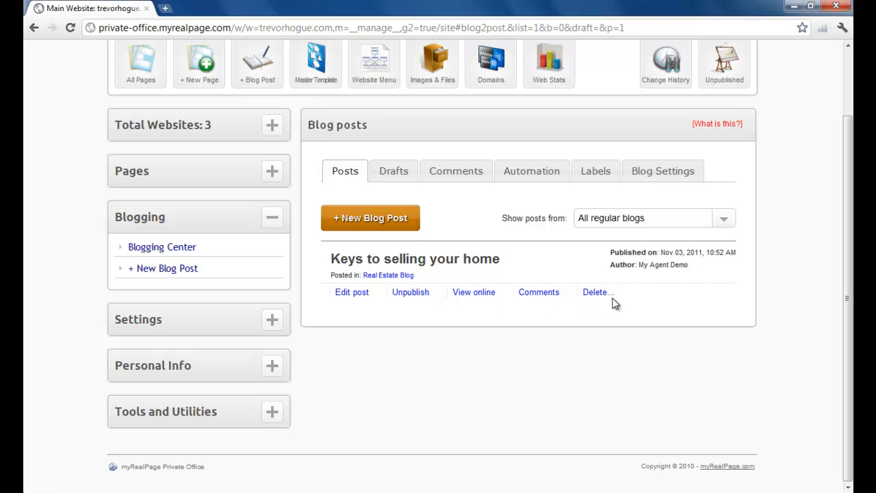
click(400, 175)
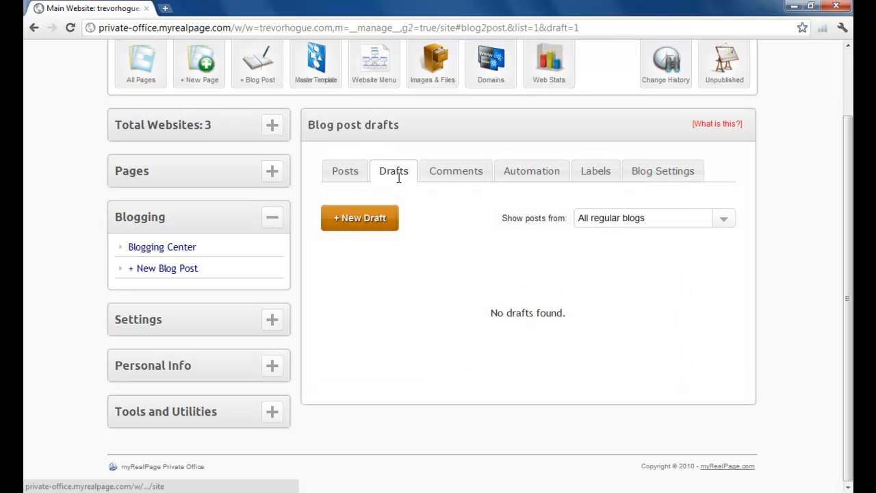
click(454, 176)
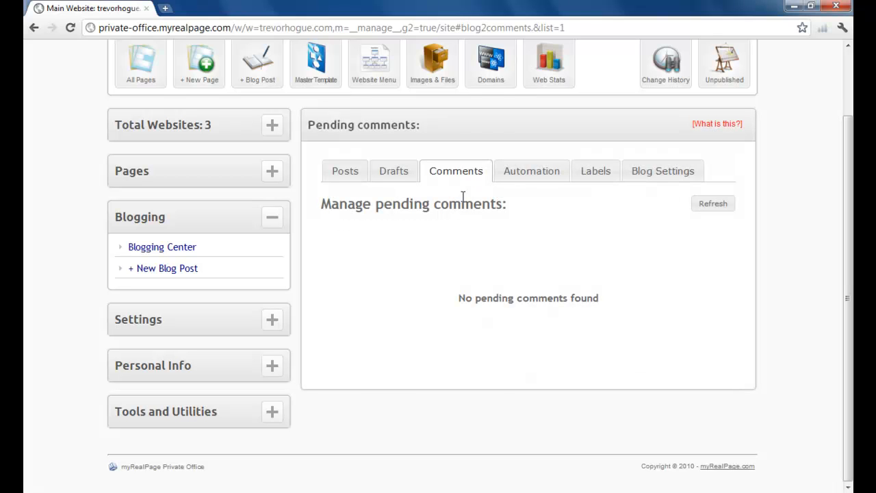
click(547, 177)
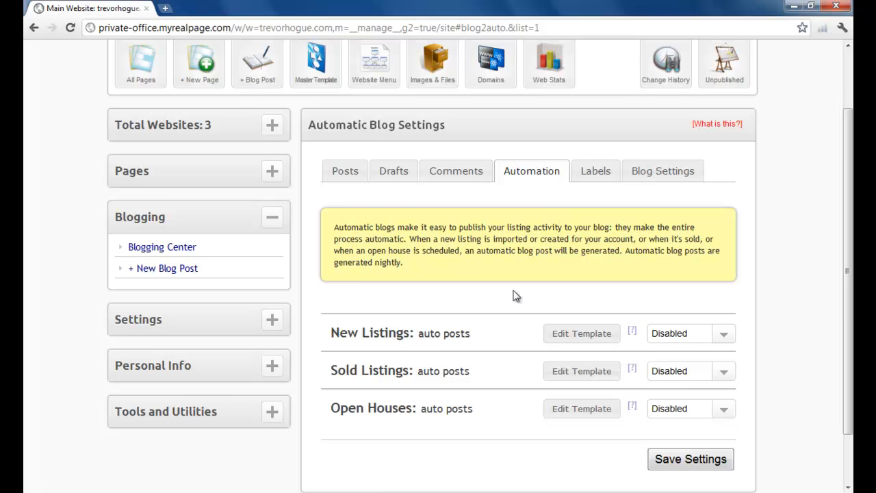
scroll(511, 291, down, 2)
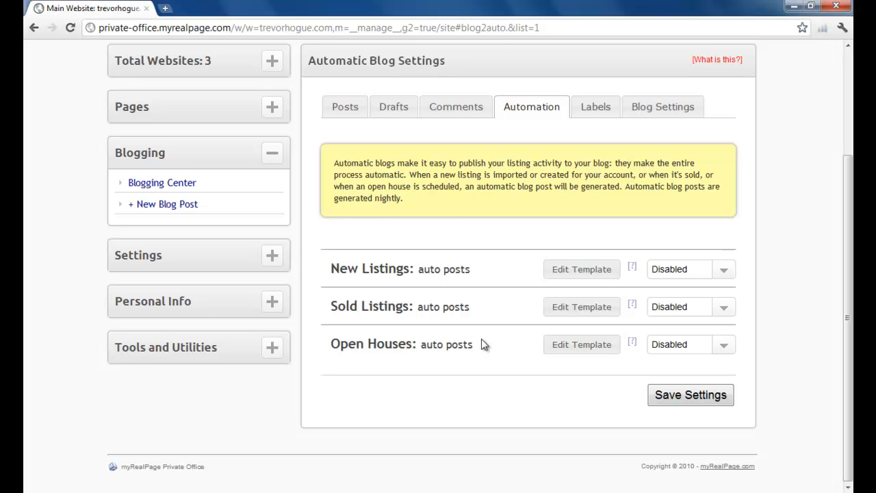
click(597, 106)
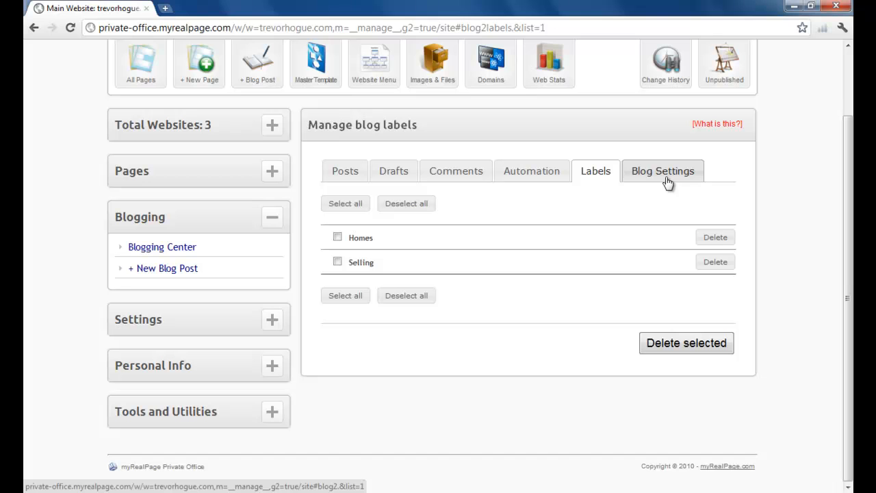
- Open the agent's live public website in a new browser tab and view the published post on its Blog page
click(165, 9)
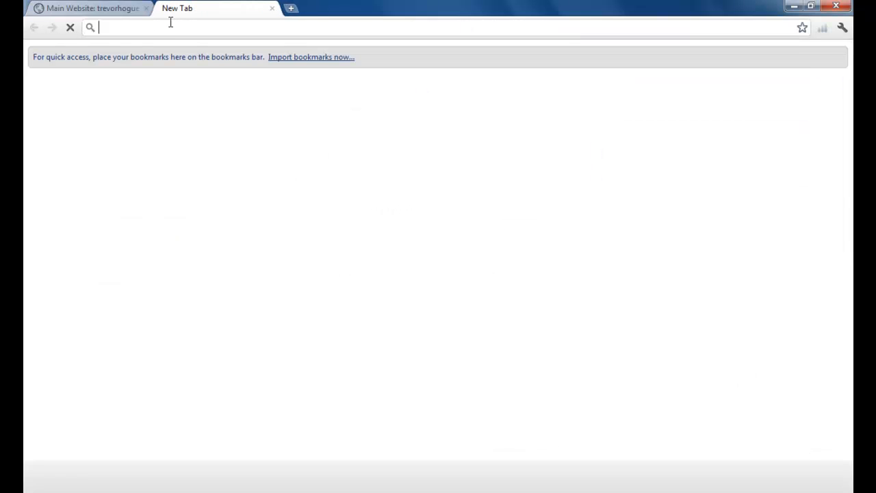
text(trevor-hogue.myrealpagewebsite.com)
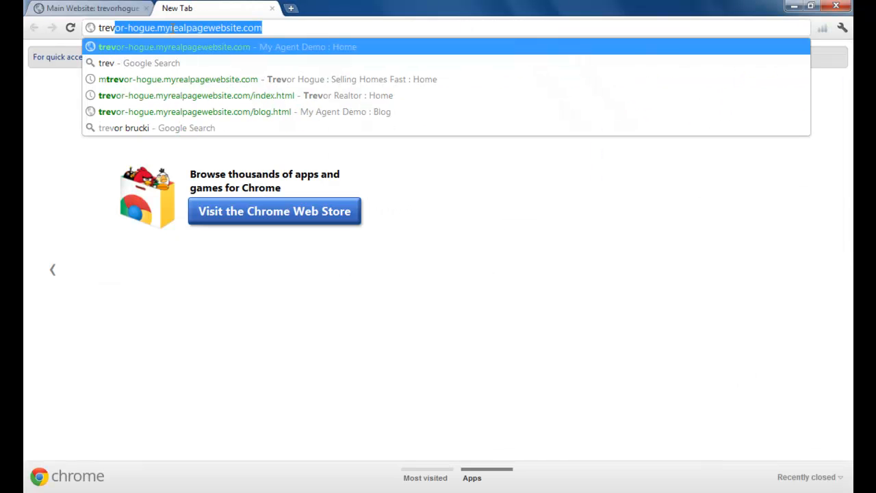
key(Return)
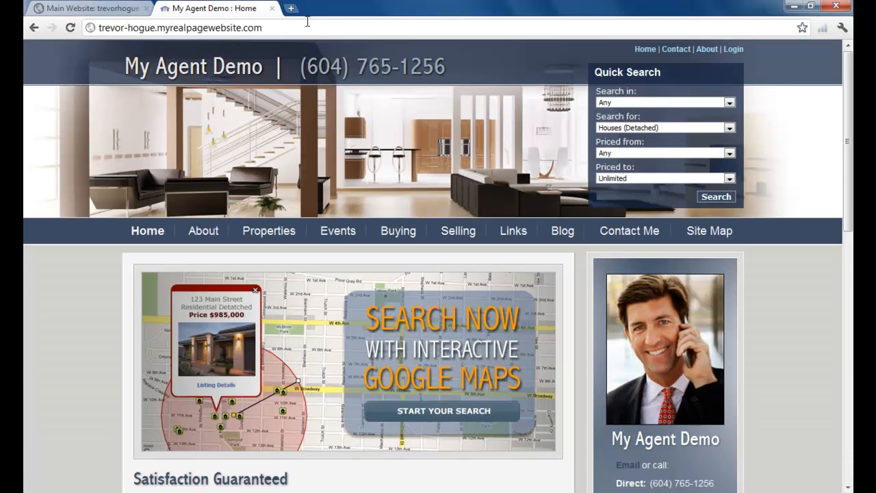
click(562, 235)
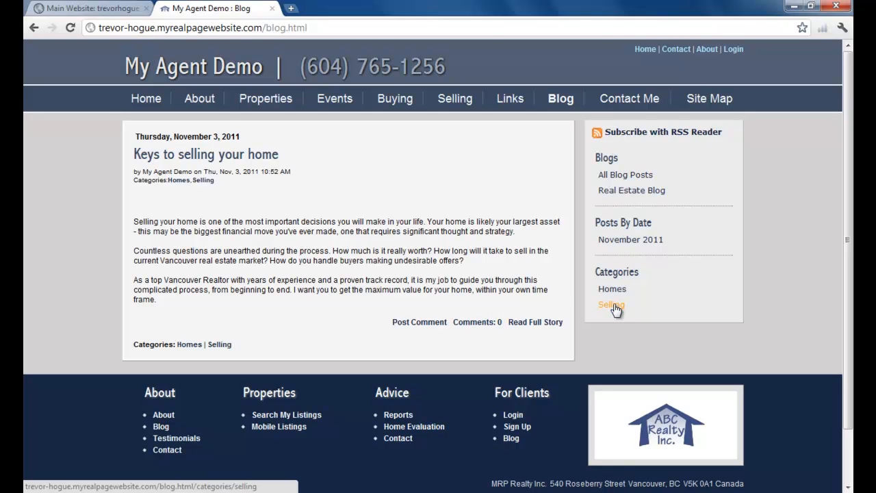
- Return to the website editor and show the available Tools and Utilities options
click(103, 9)
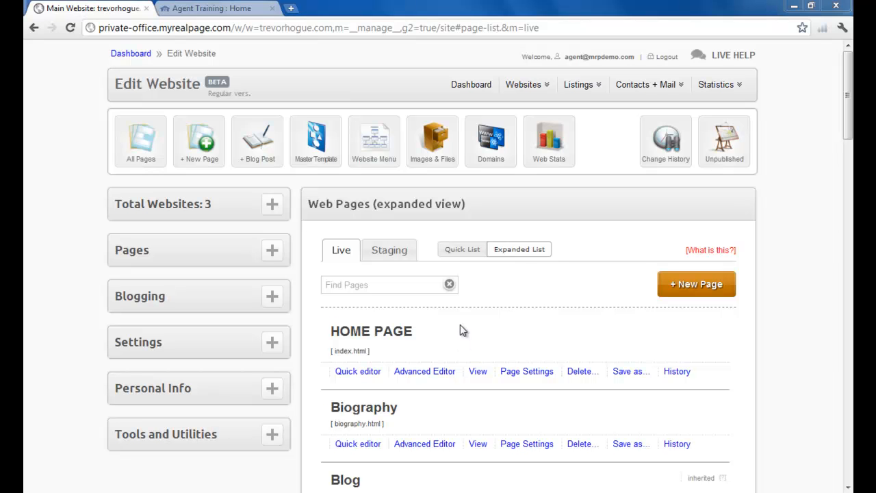
click(274, 437)
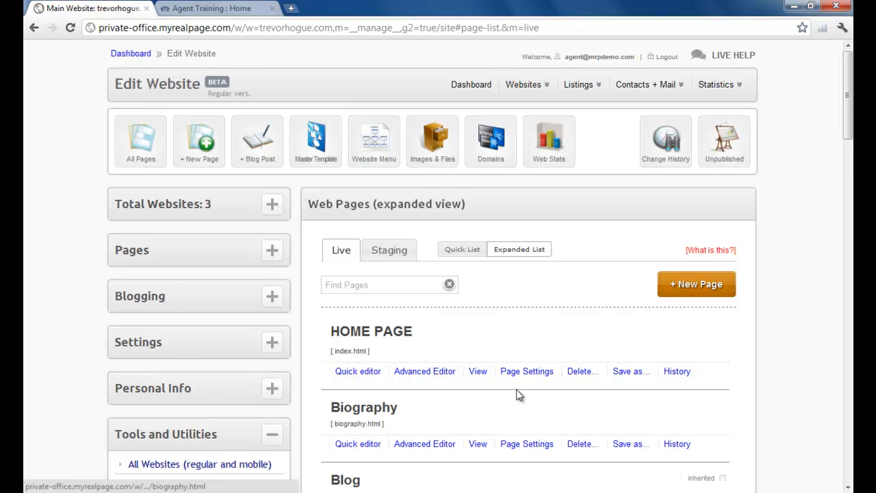
scroll(503, 346, down, 1)
scroll(461, 297, down, 1)
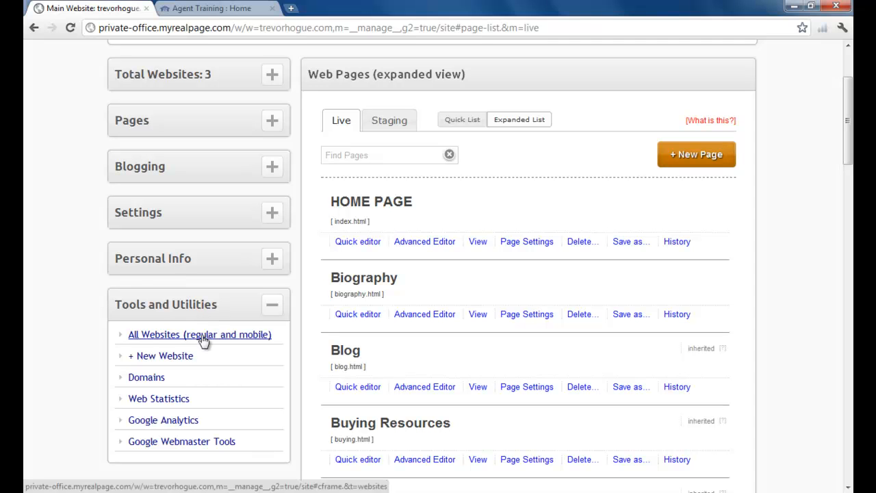
- Review the website's list of domains and open the form for adding a new domain
click(153, 379)
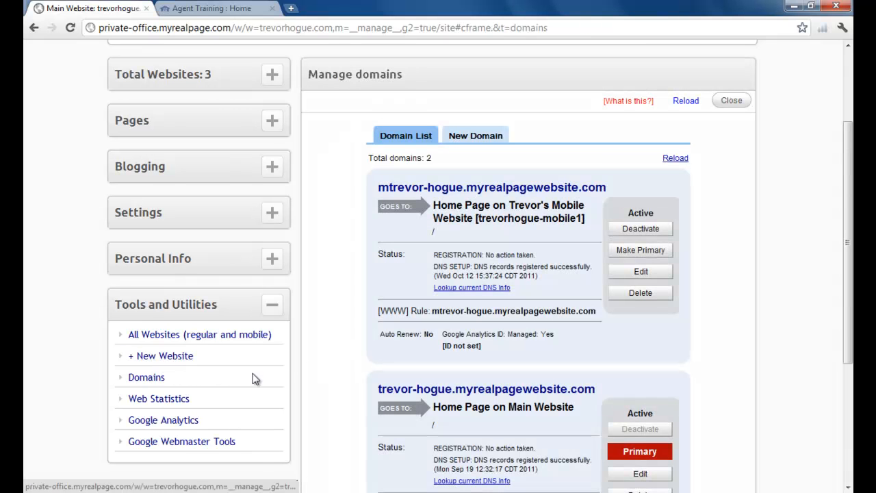
scroll(508, 308, down, 2)
scroll(556, 276, down, 1)
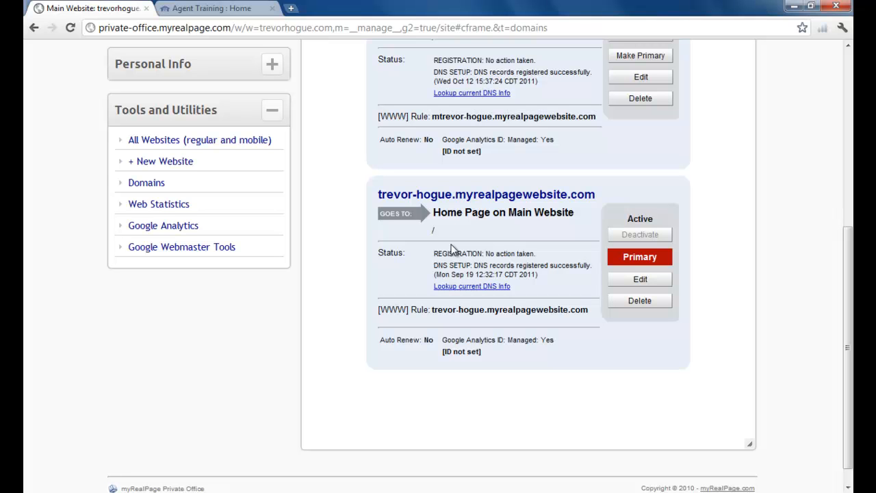
scroll(452, 250, up, 2)
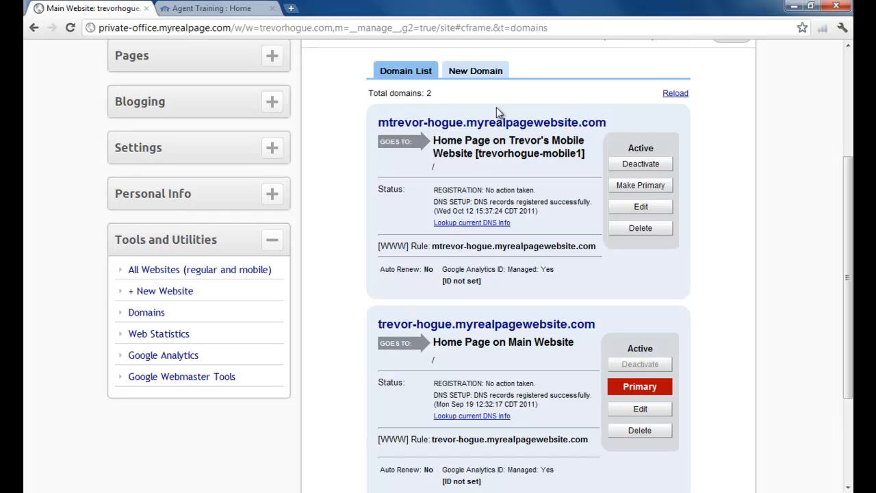
click(484, 70)
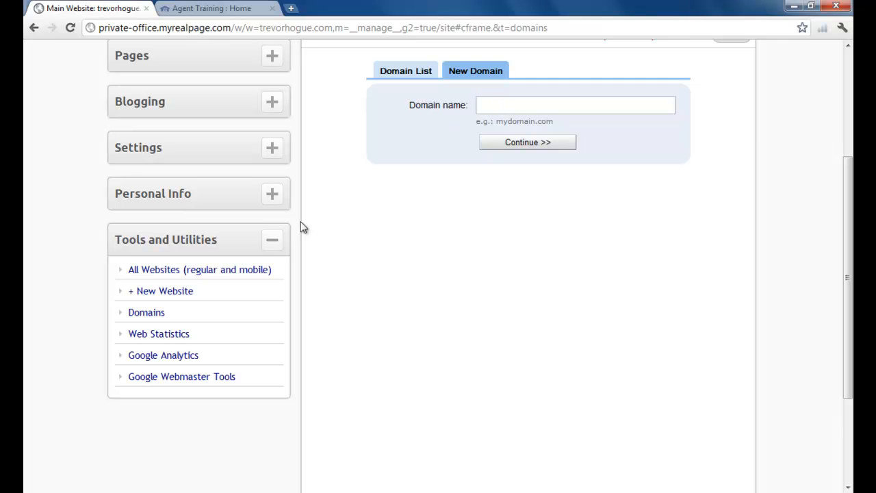
- Display the website statistics for all domains combined for September 2011
click(172, 333)
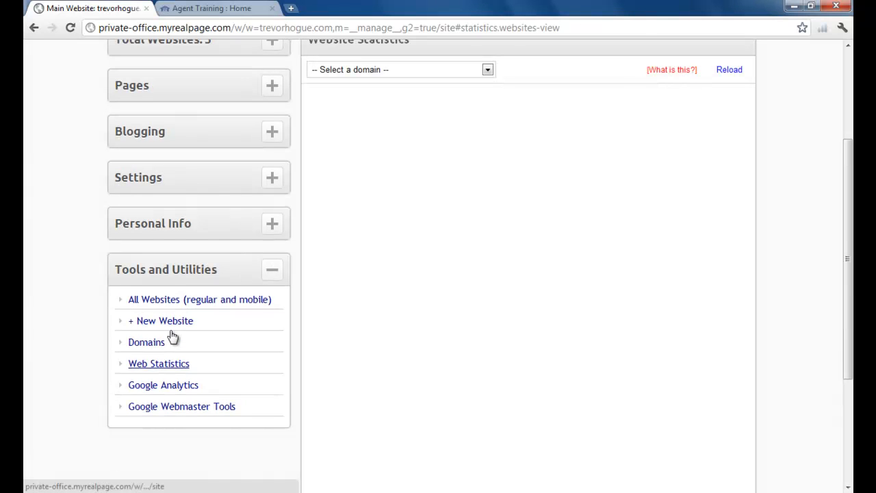
click(488, 71)
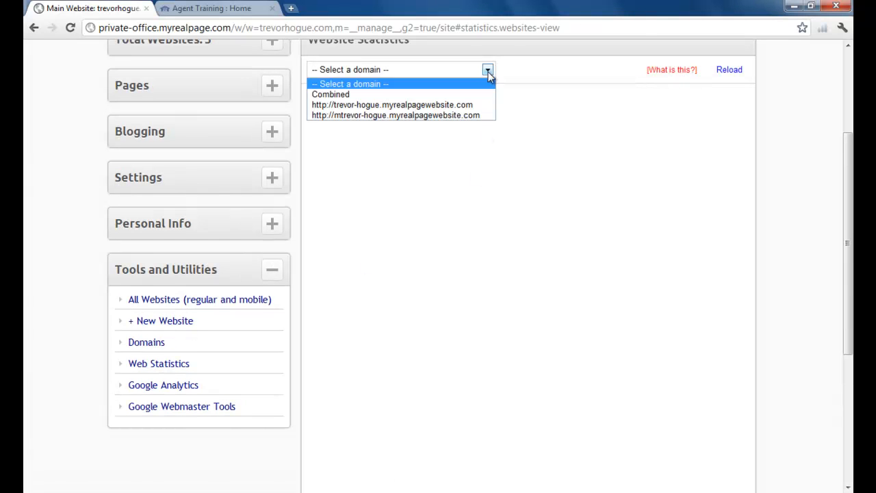
click(414, 96)
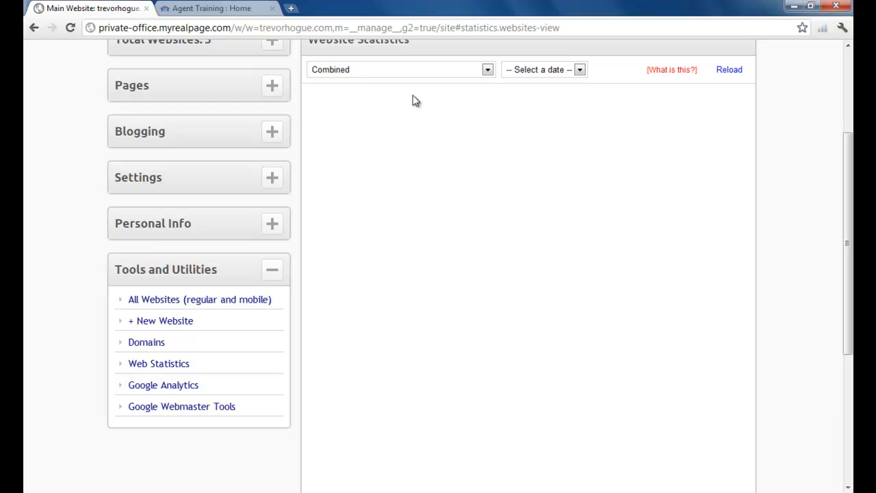
click(580, 69)
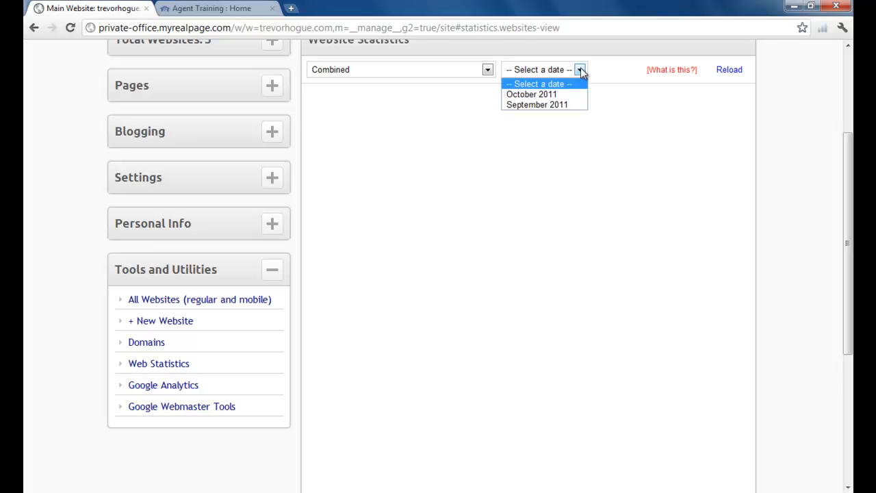
click(558, 105)
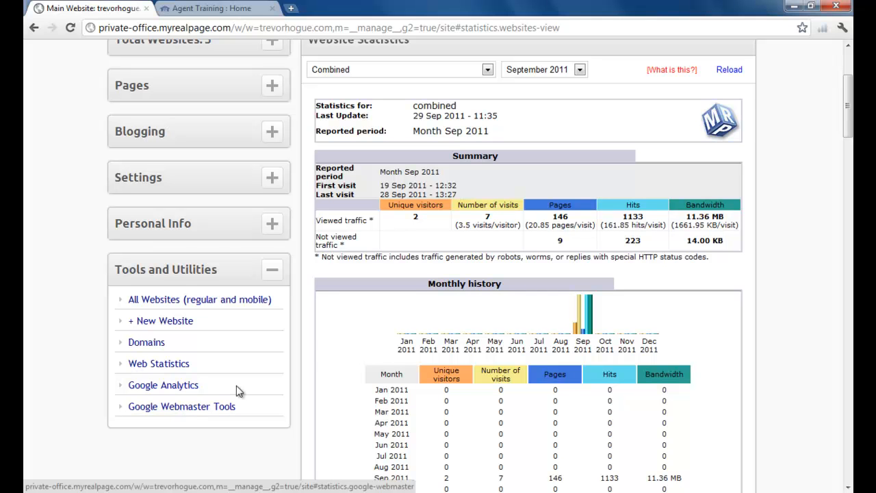
- Collapse the Tools and Utilities section and return to the list of all web pages
click(272, 271)
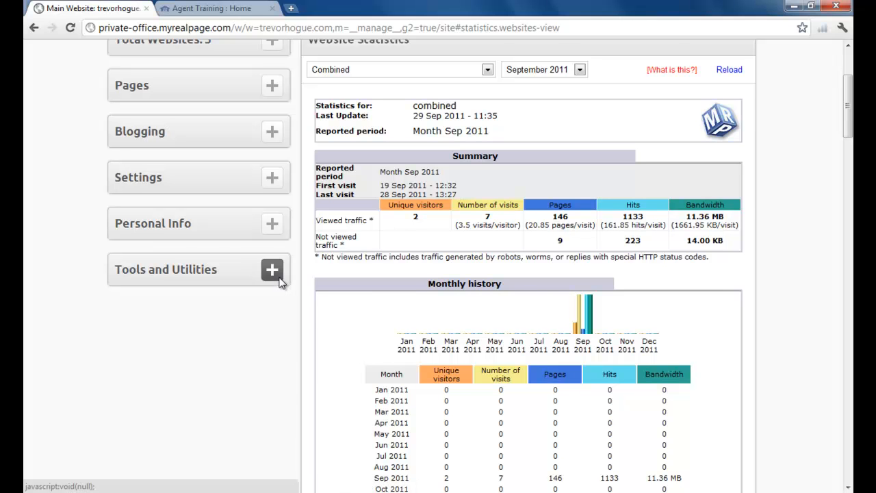
scroll(309, 287, up, 3)
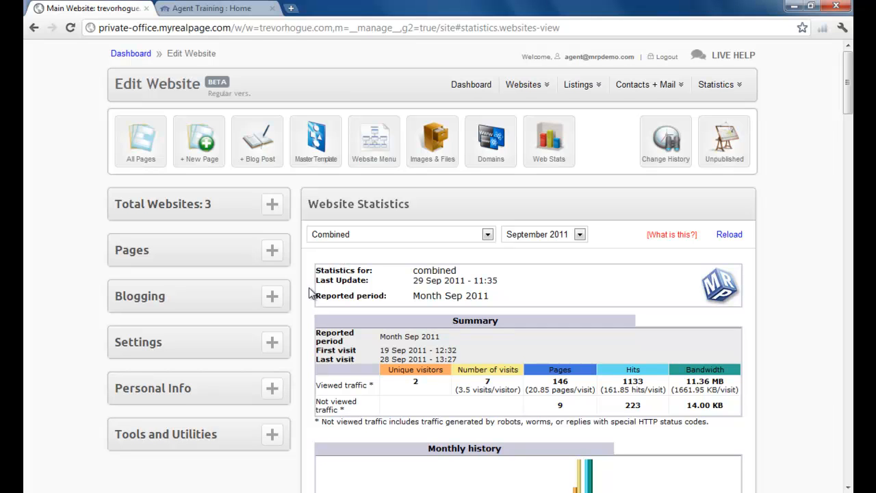
click(153, 149)
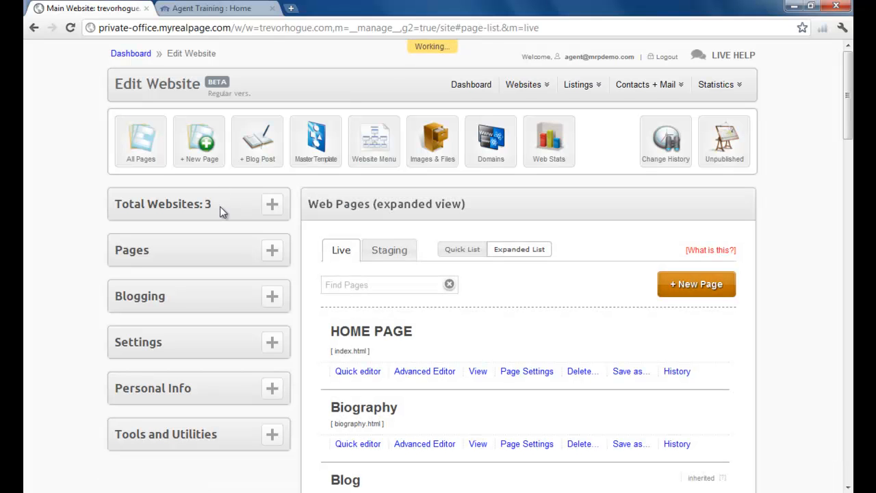